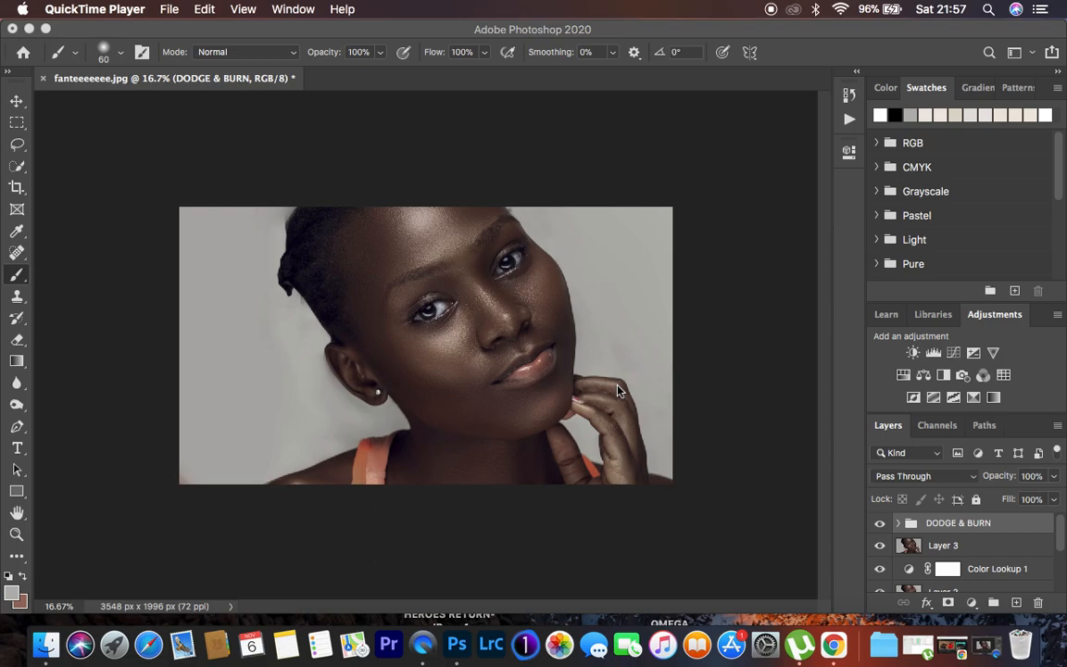
# Toggle the DODGE & BURN group's visibility to compare the portrait with and without the retouching.
pyautogui.click(794, 471)
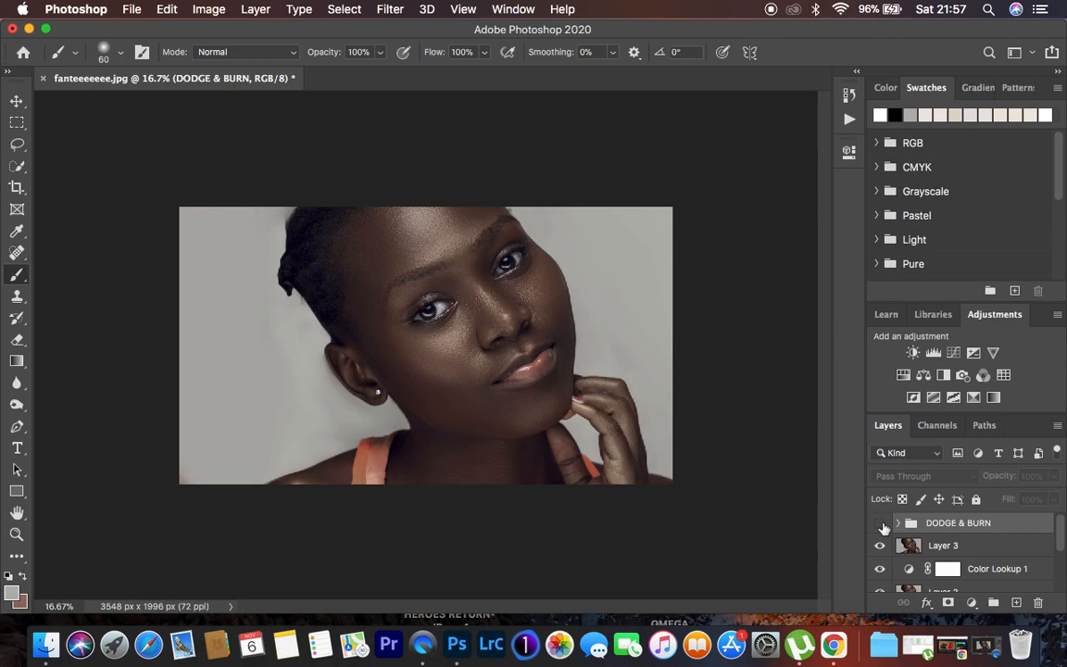
pyautogui.click(881, 525)
pyautogui.click(880, 524)
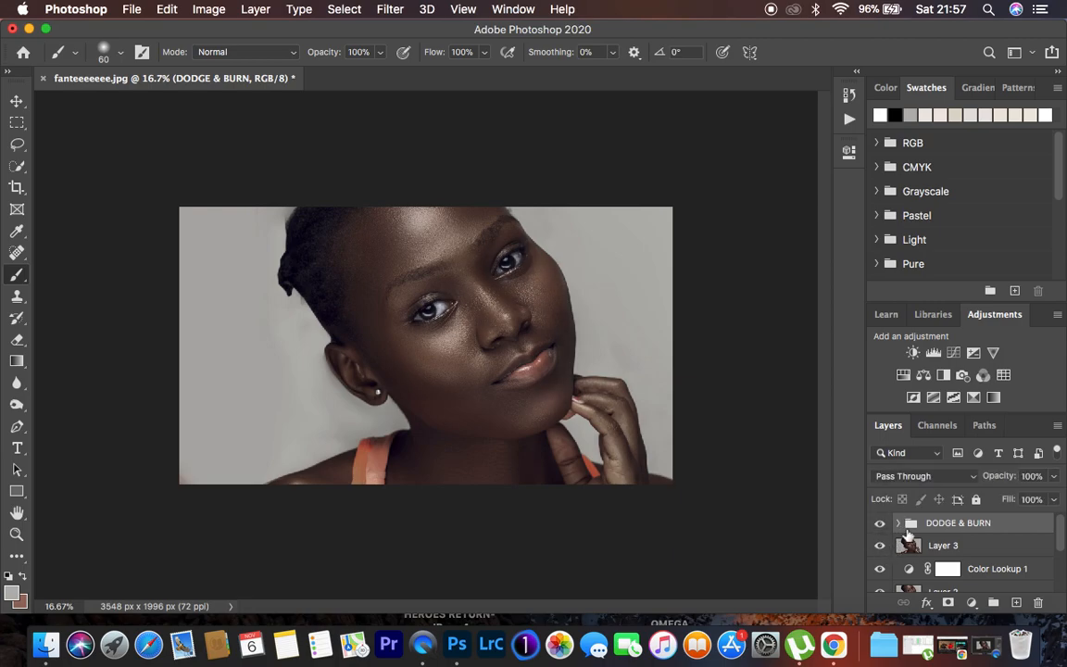
pyautogui.click(880, 523)
pyautogui.click(879, 523)
pyautogui.click(131, 9)
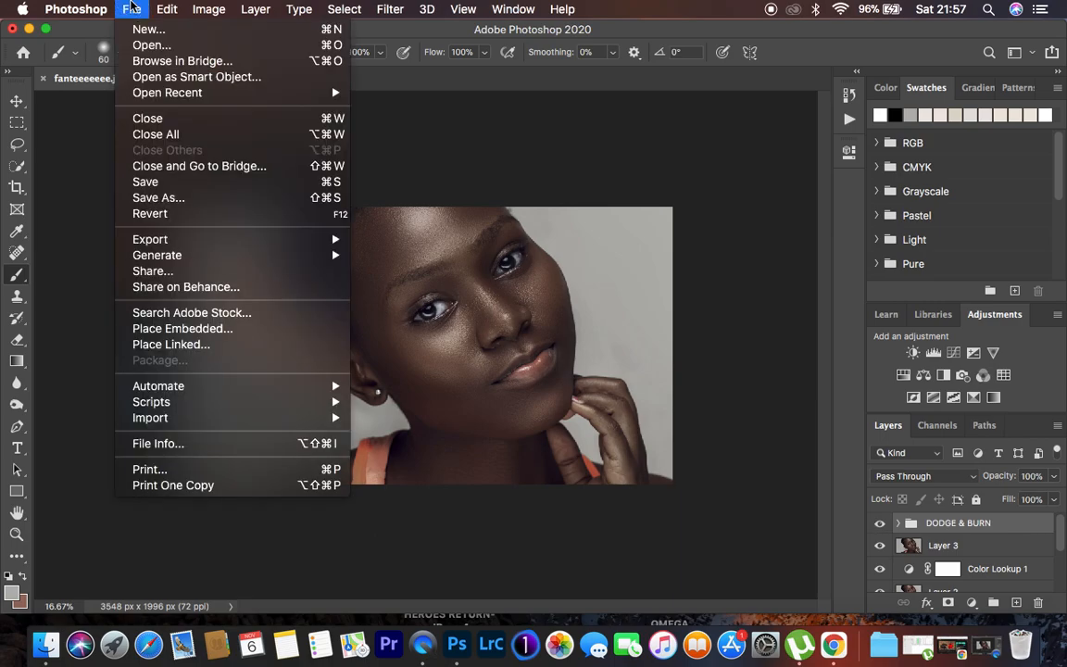
pyautogui.click(171, 197)
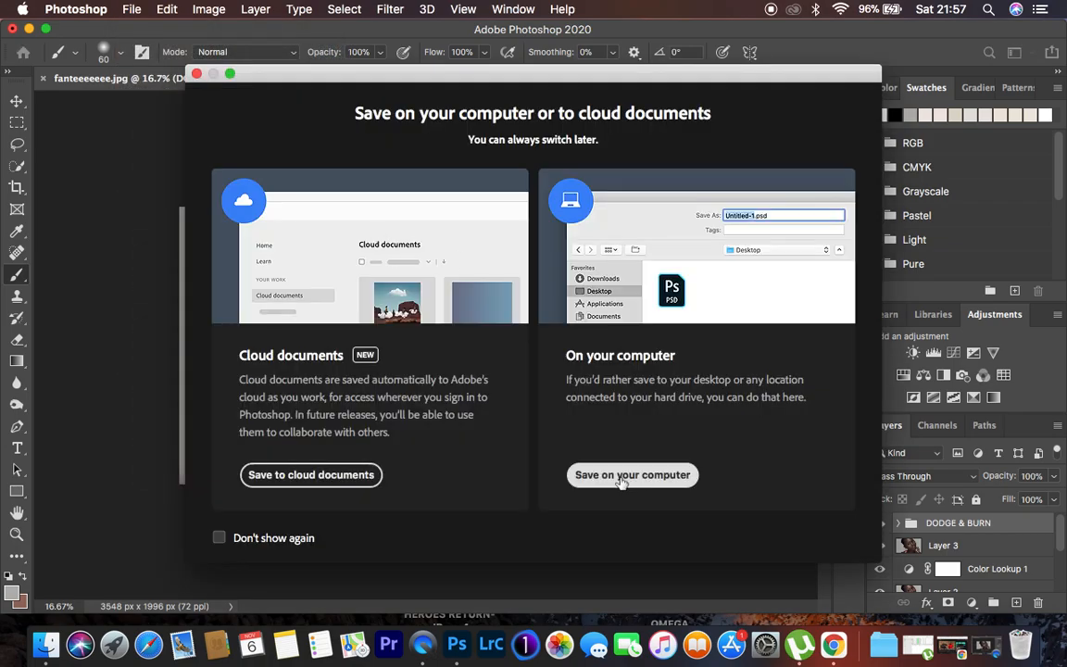
pyautogui.click(613, 476)
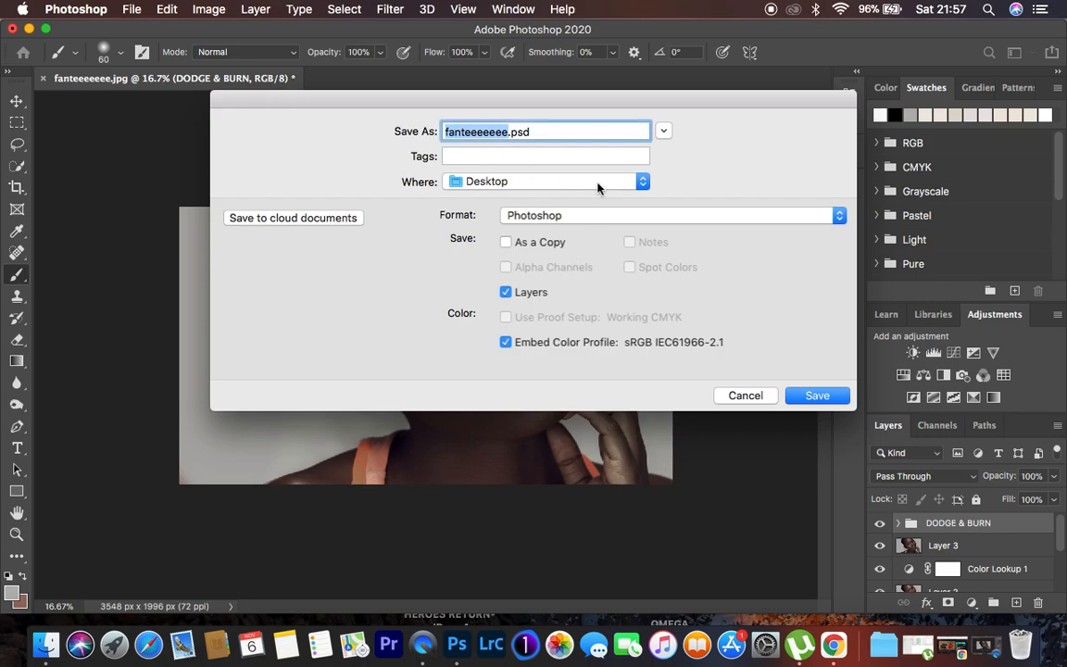
pyautogui.click(584, 214)
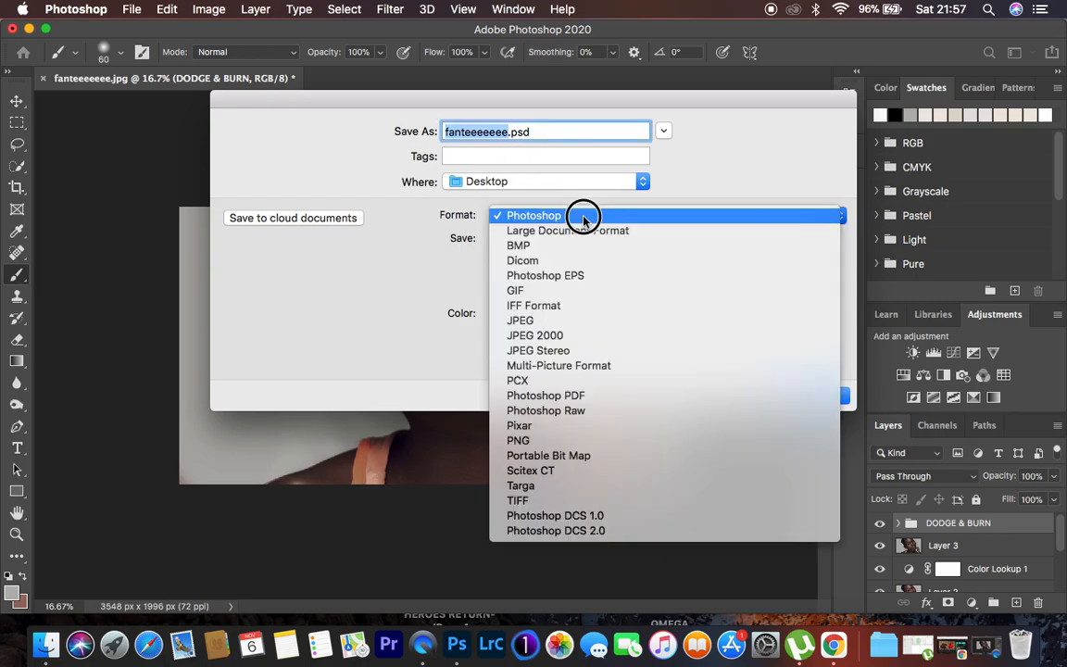
pyautogui.click(540, 324)
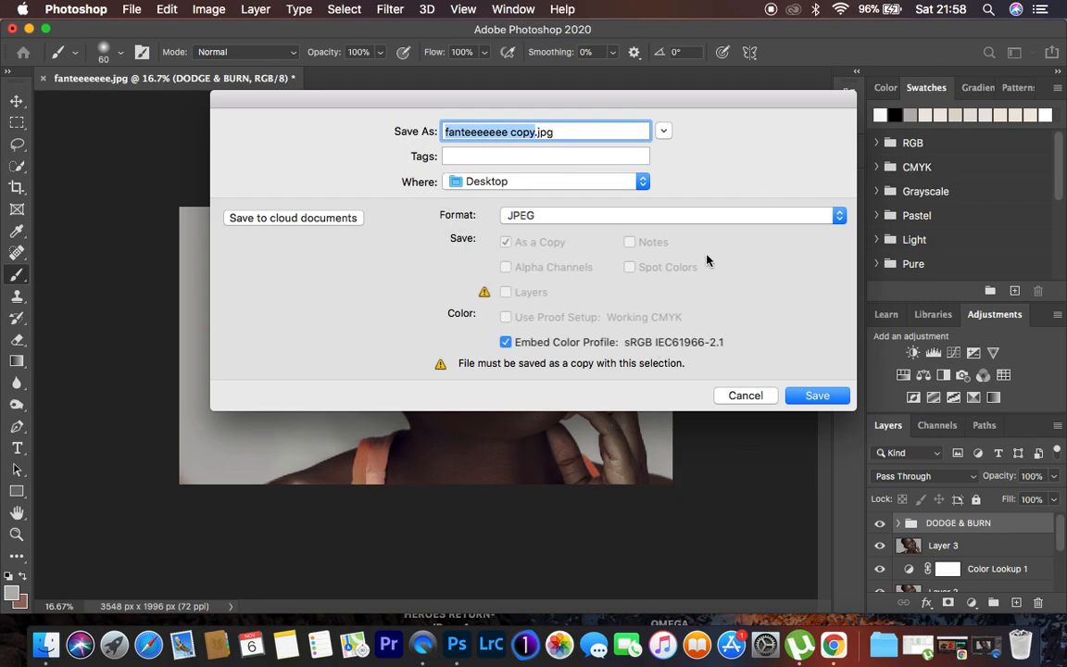
pyautogui.click(746, 395)
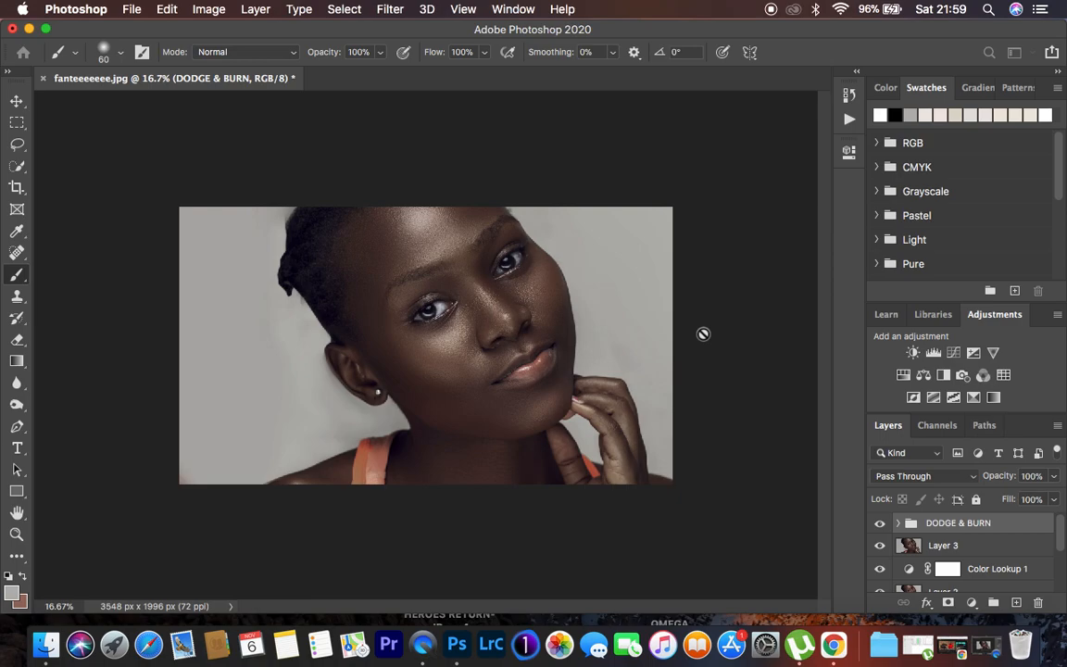
# Start a Save for Web (Legacy) export of the portrait with JPEG as the file format.
pyautogui.click(133, 11)
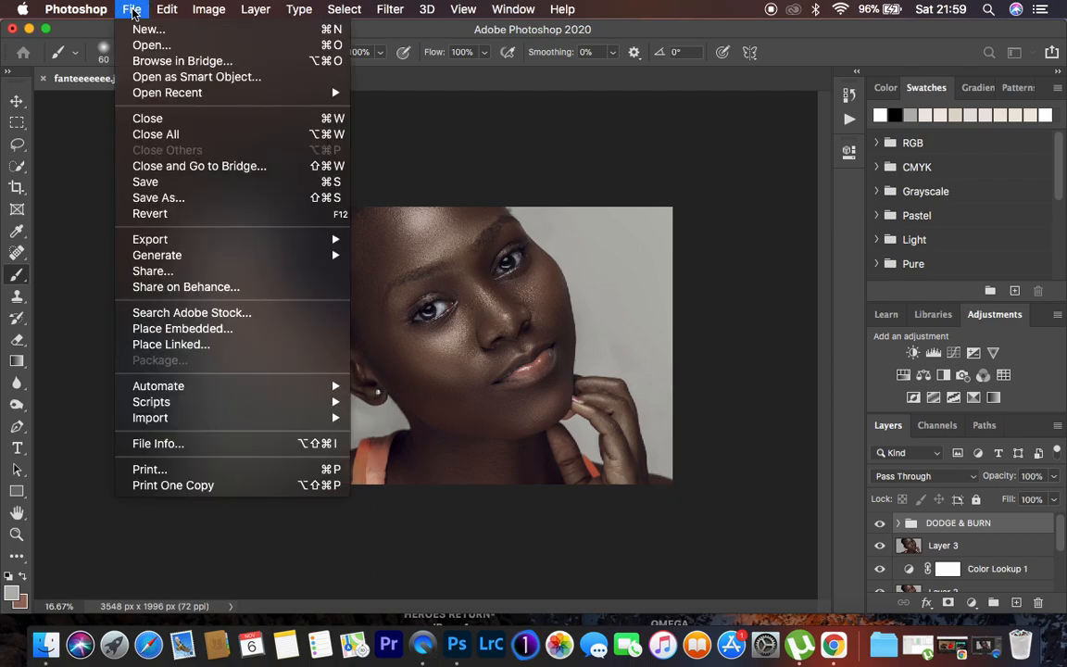
pyautogui.moveTo(138, 240)
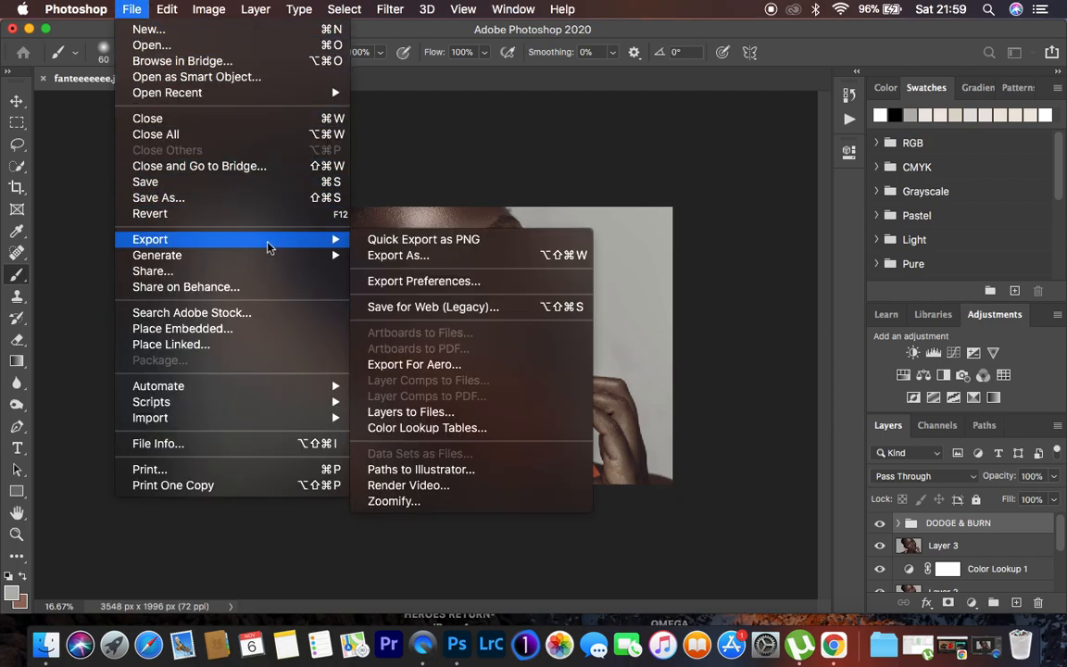
pyautogui.click(449, 309)
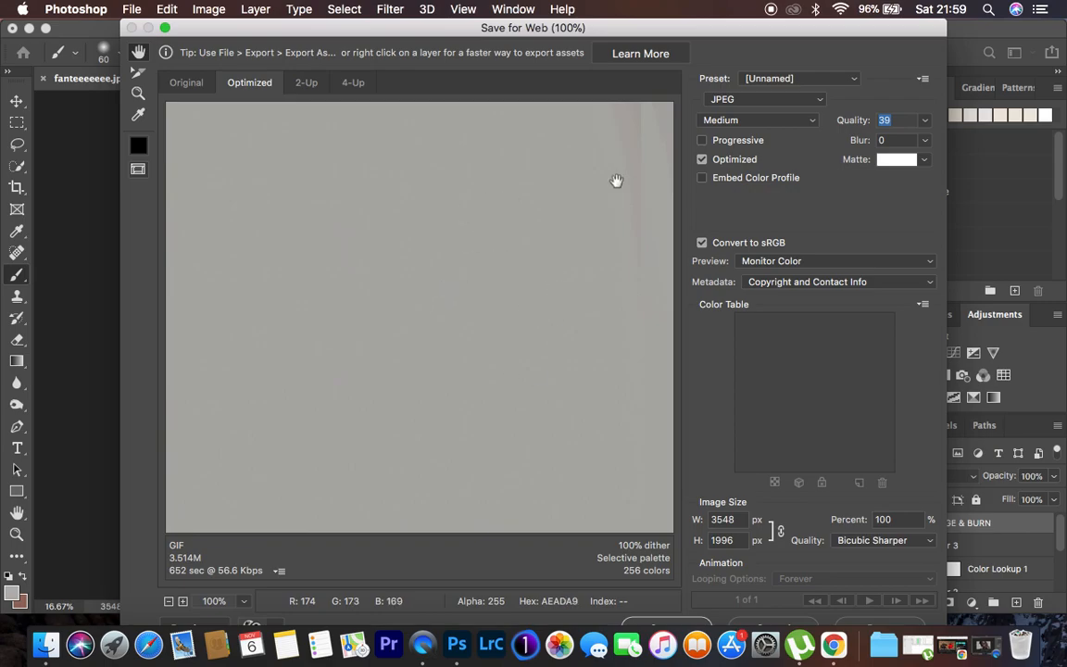
pyautogui.click(725, 99)
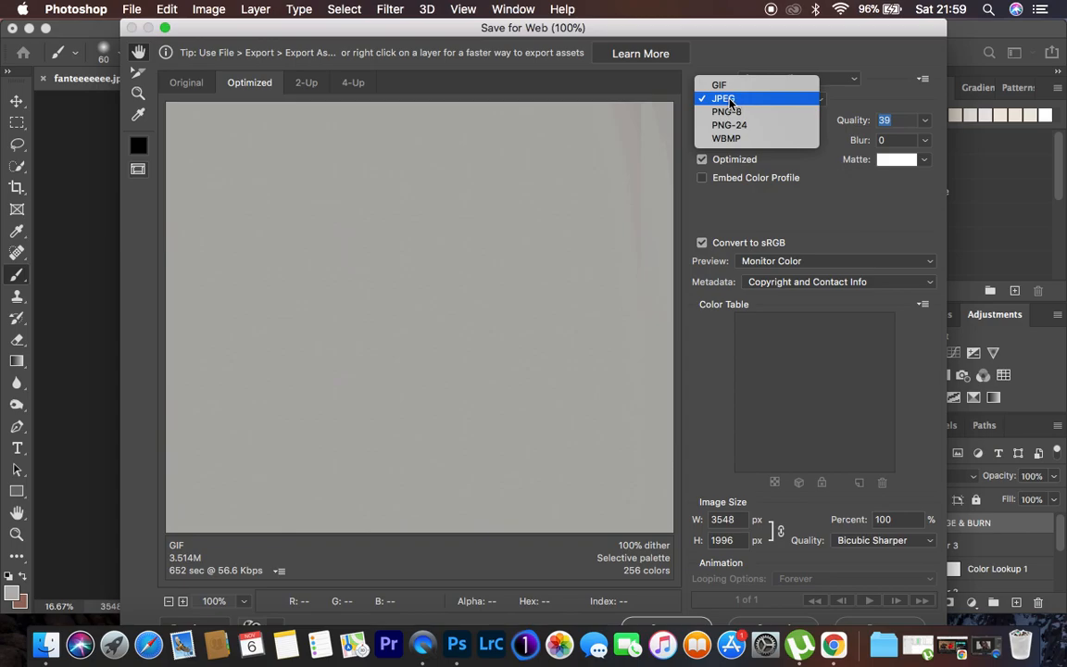
pyautogui.click(724, 99)
# Examine the face in the export's Original preview at 25% magnification.
pyautogui.click(186, 82)
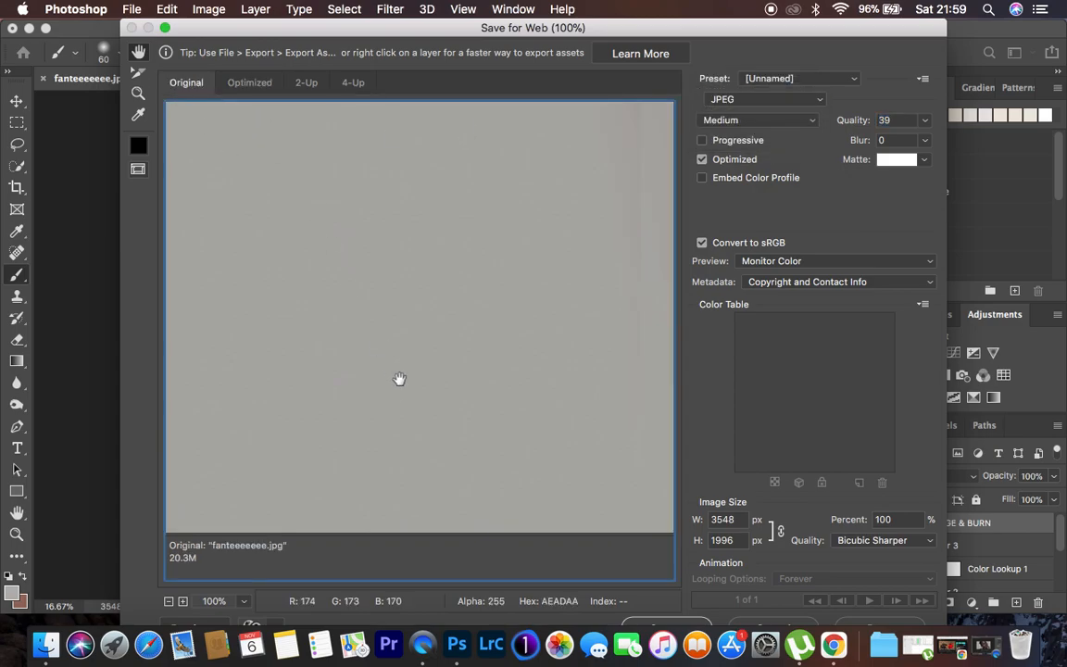
pyautogui.press('super+minus')
pyautogui.press('super+minus')
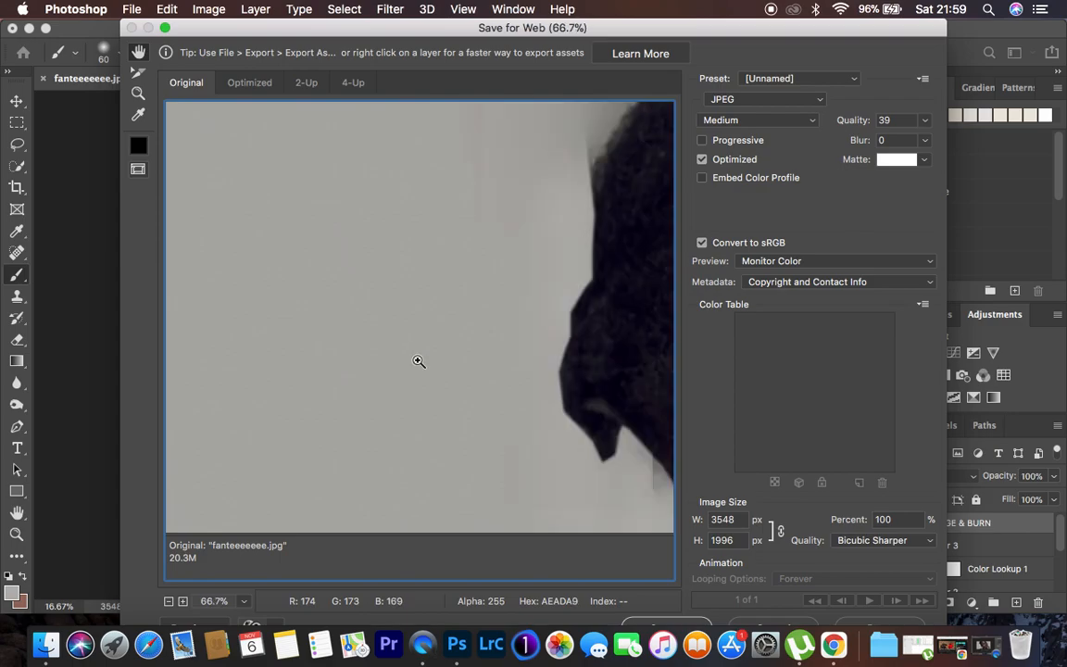
pyautogui.press('super+minus')
pyautogui.press('super+minus')
pyautogui.keyDown('super'); pyautogui.click(418, 360); pyautogui.keyUp('super')
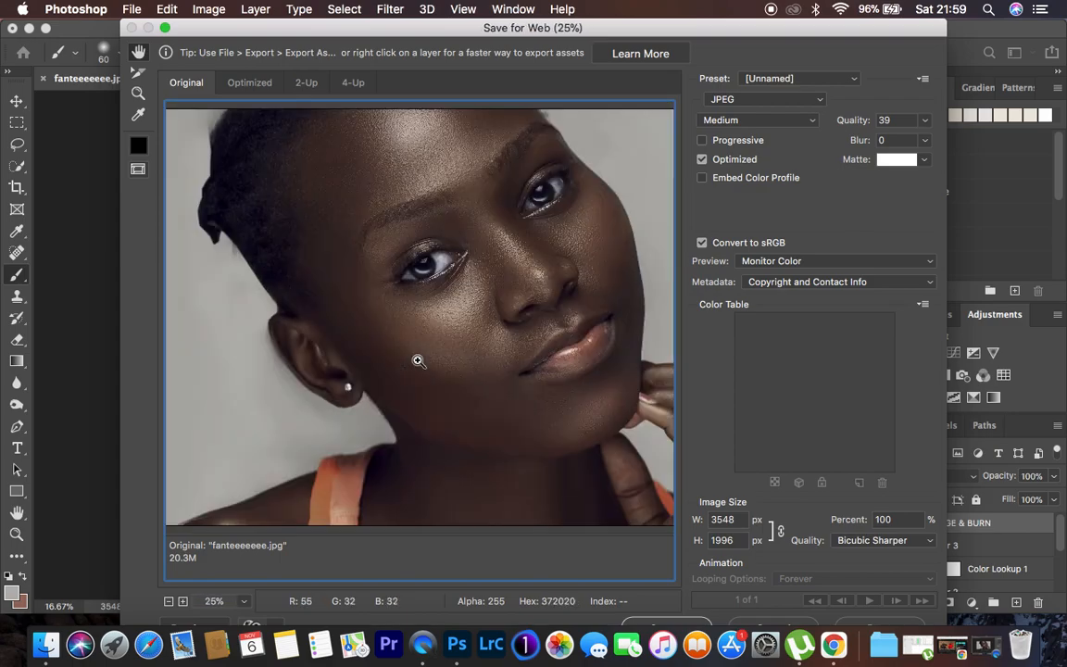
pyautogui.press('super+minus')
pyautogui.keyDown('super'); pyautogui.click(419, 360); pyautogui.keyUp('super')
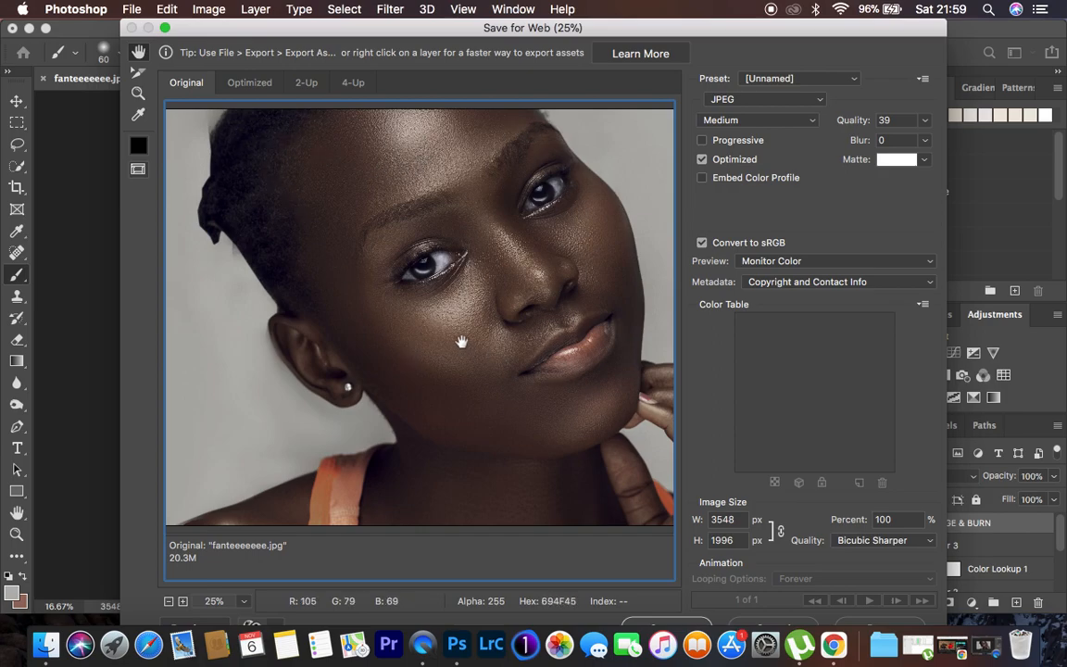
# Set the Save for Web JPEG quality to 100, enable Embed Color Profile, and cancel the export.
pyautogui.click(749, 100)
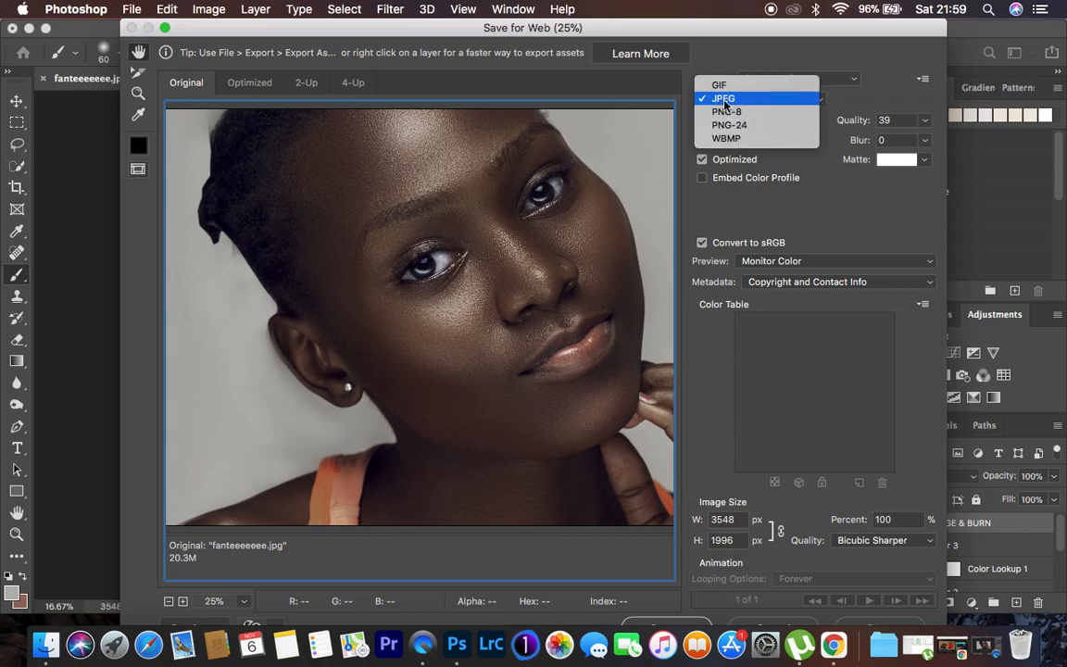
pyautogui.click(730, 99)
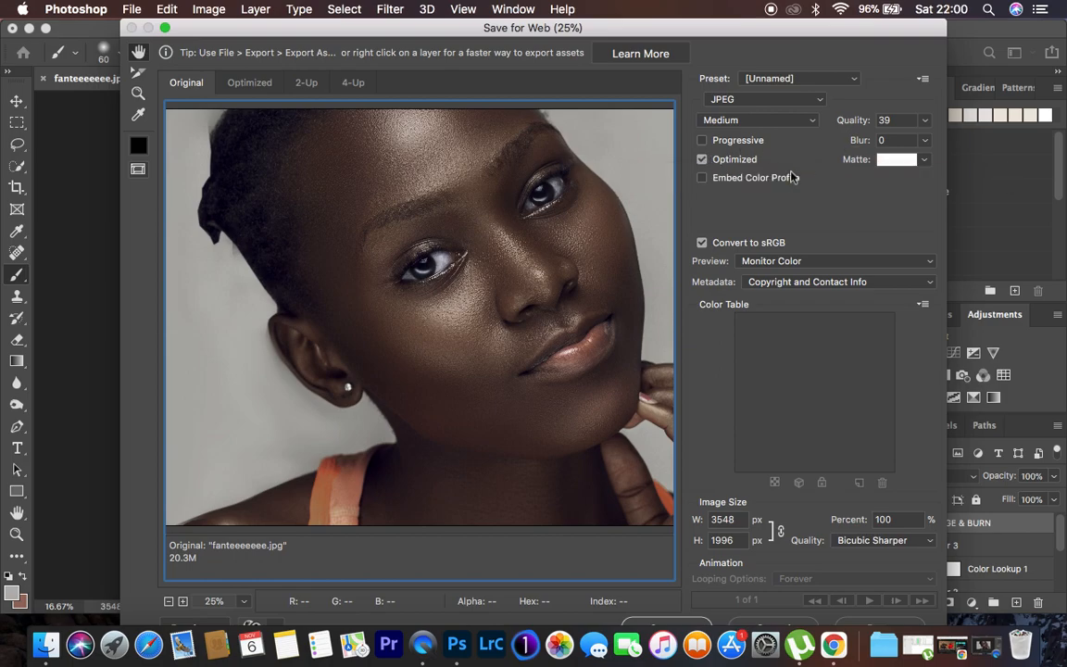
pyautogui.click(924, 122)
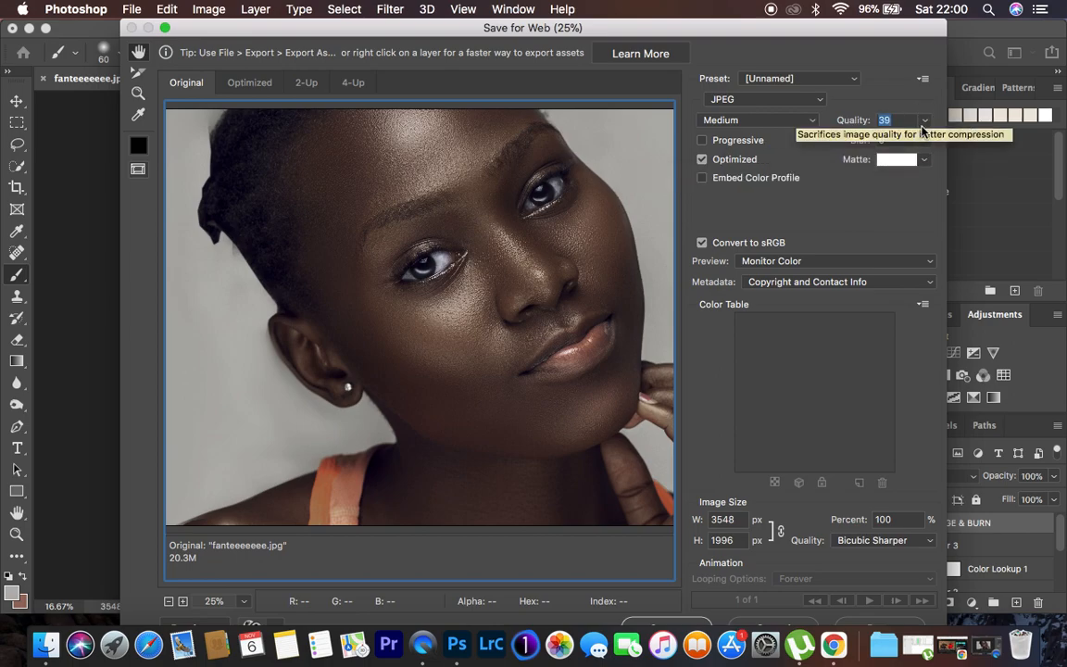
pyautogui.click(923, 120)
pyautogui.moveTo(896, 142); pyautogui.dragTo(975, 147)
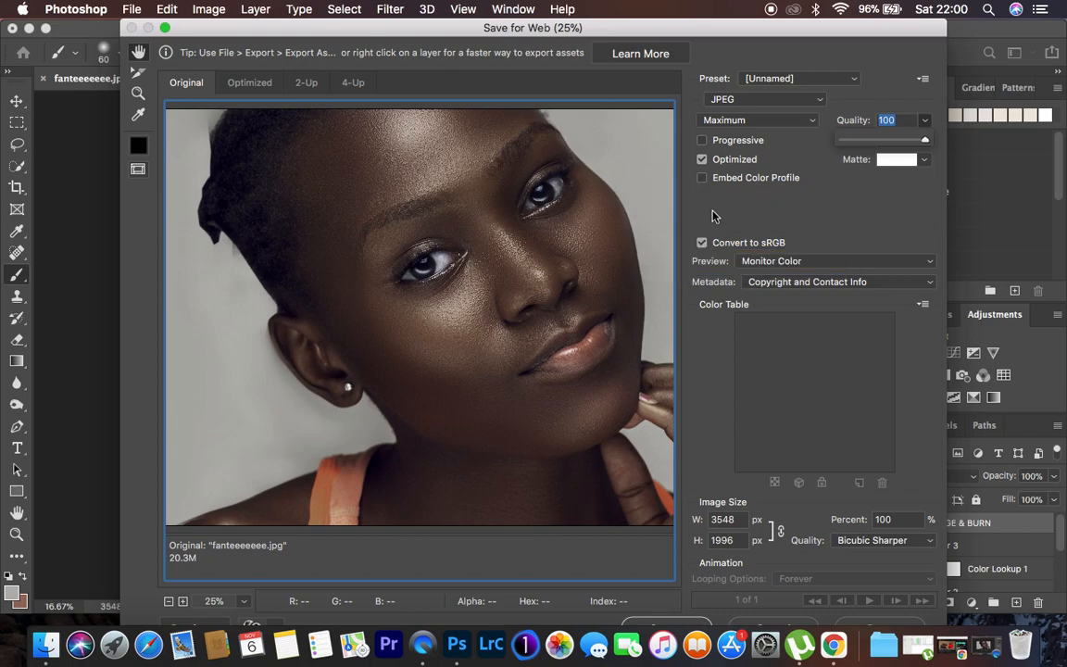
pyautogui.click(761, 205)
pyautogui.click(703, 179)
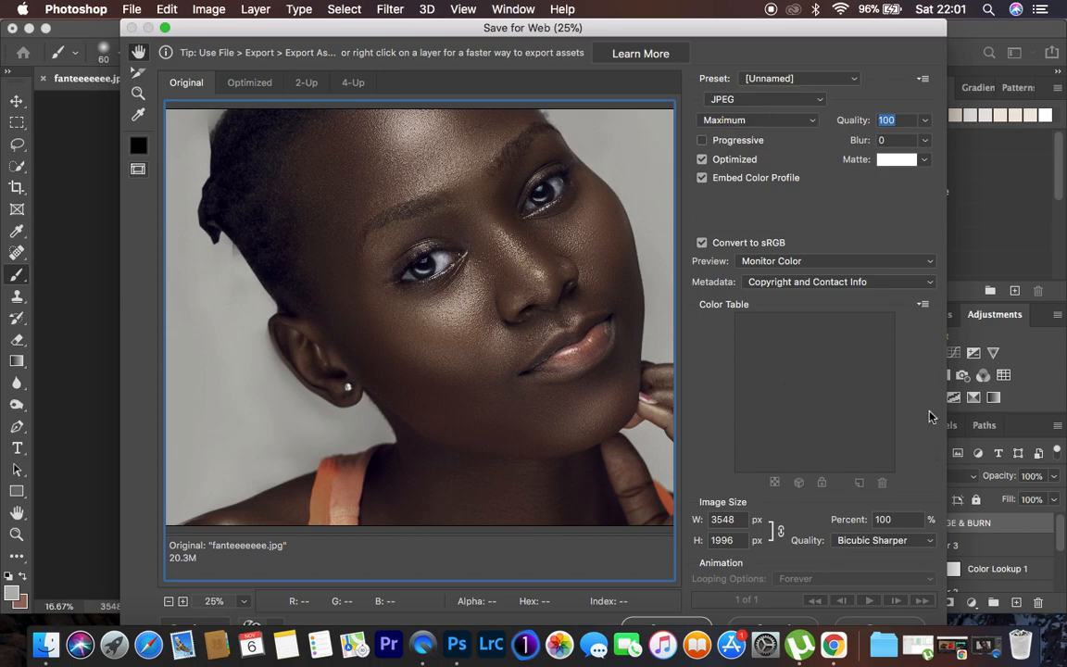
pyautogui.click(863, 628)
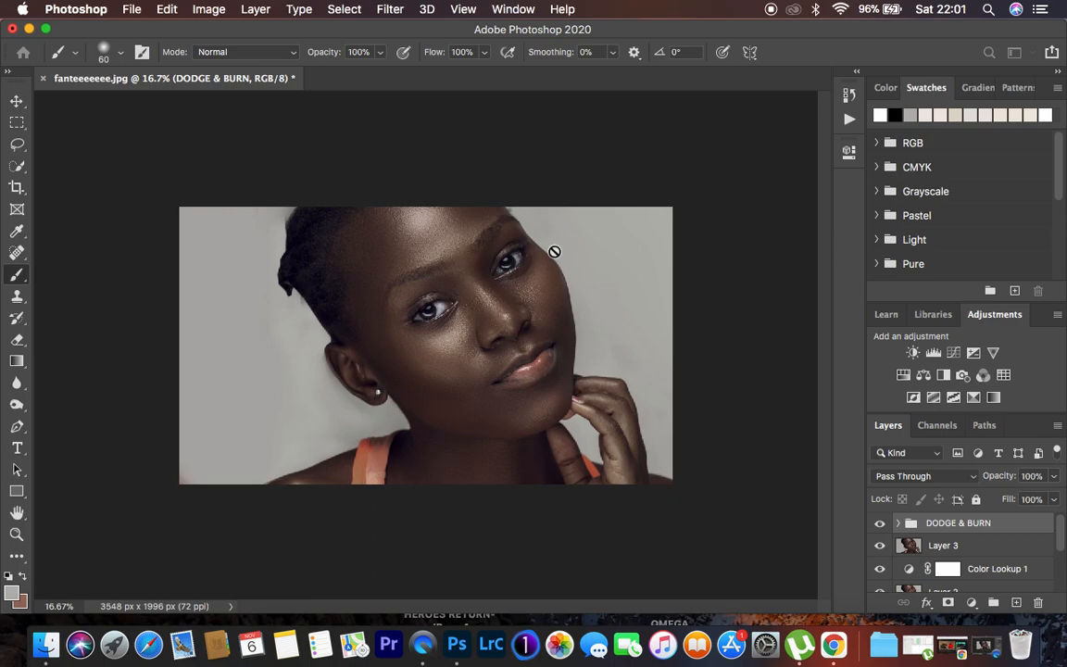
# Set up an Export As of the portrait in JPG format with Bicubic Sharper resampling.
pyautogui.click(130, 11)
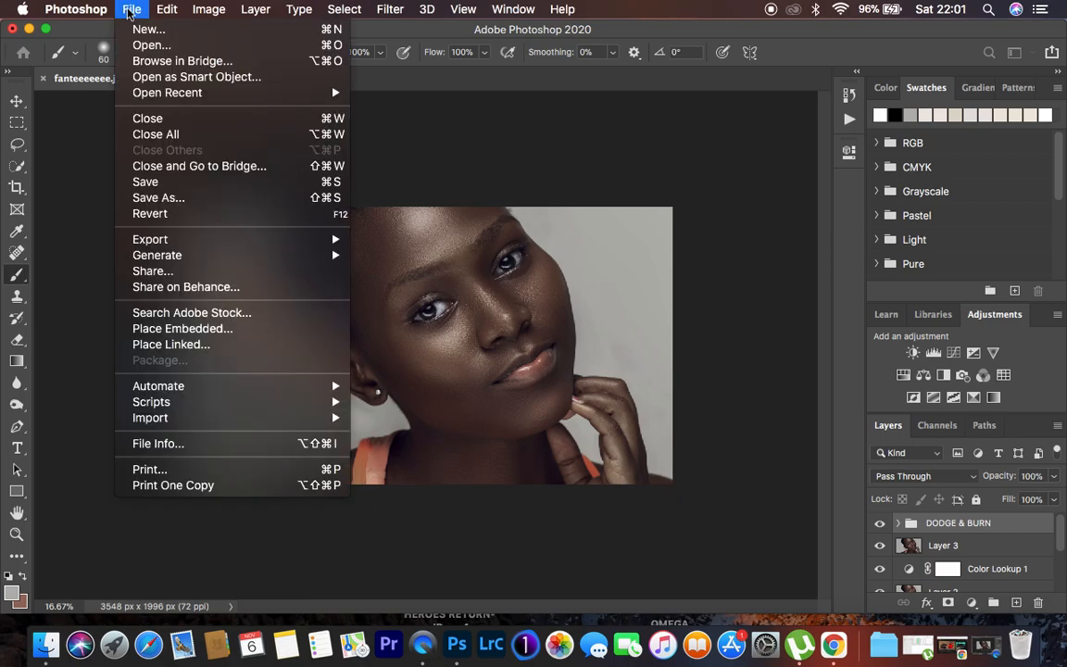
pyautogui.moveTo(183, 241)
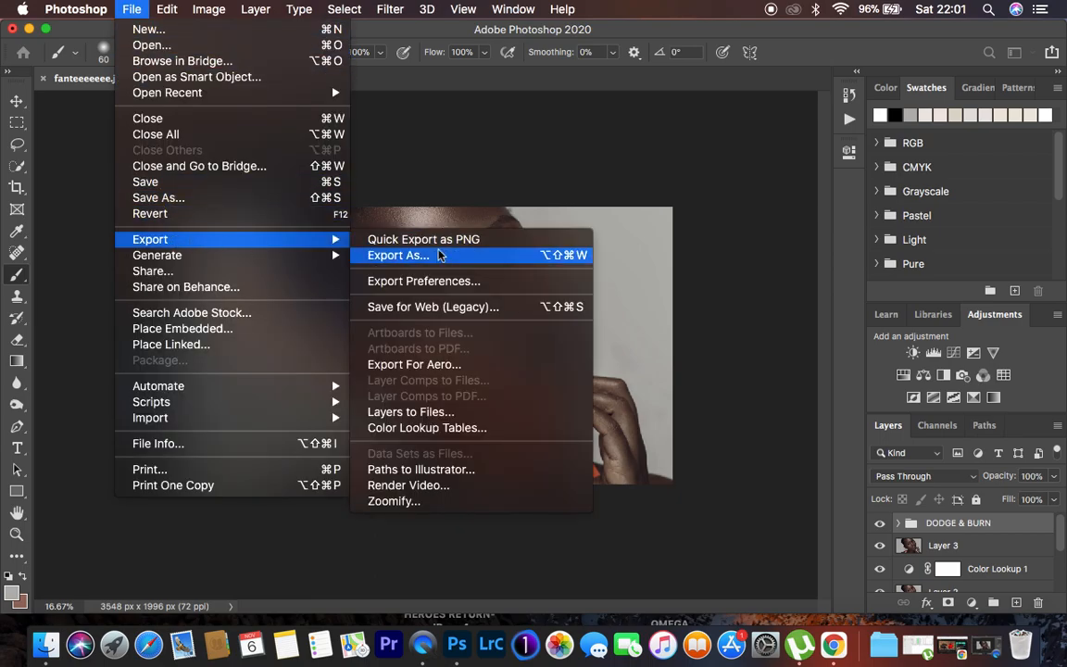
pyautogui.click(401, 255)
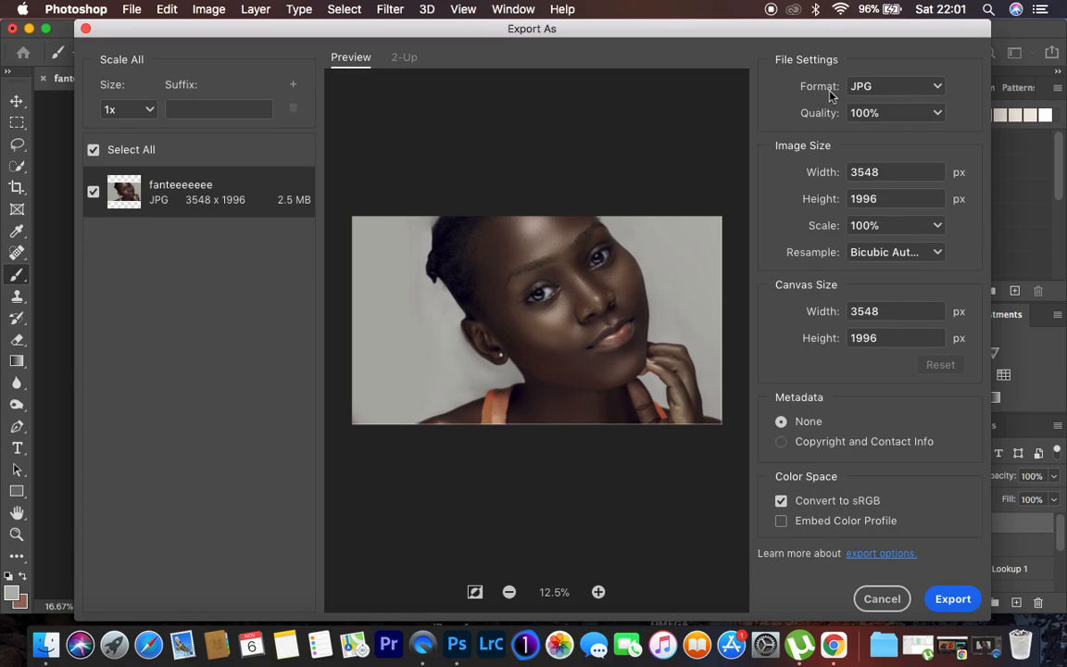
pyautogui.click(881, 86)
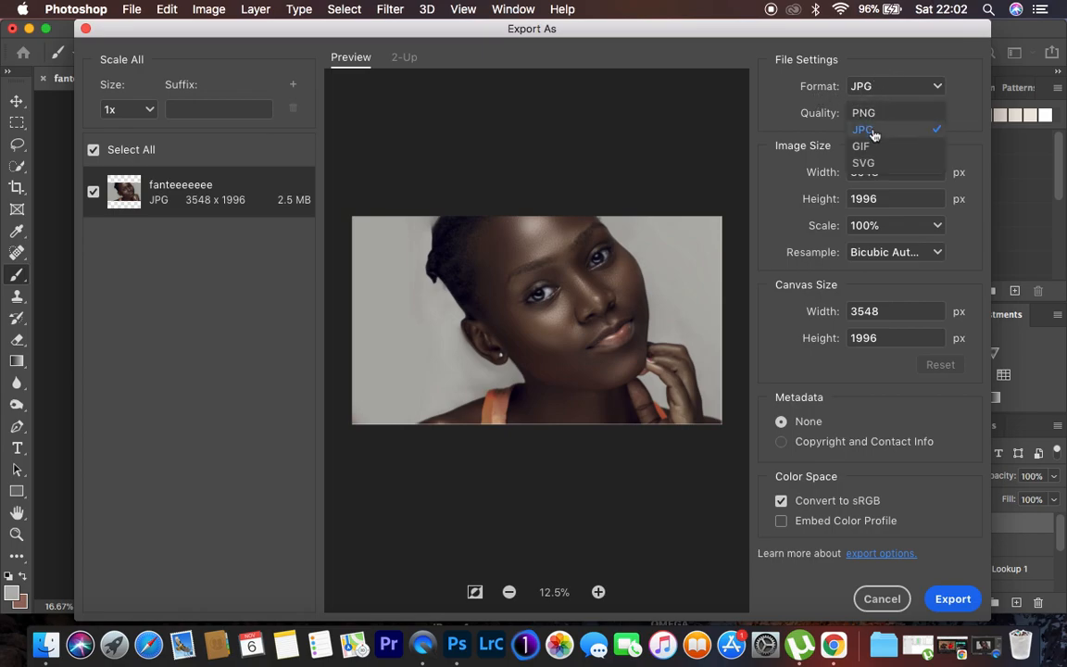
pyautogui.click(871, 132)
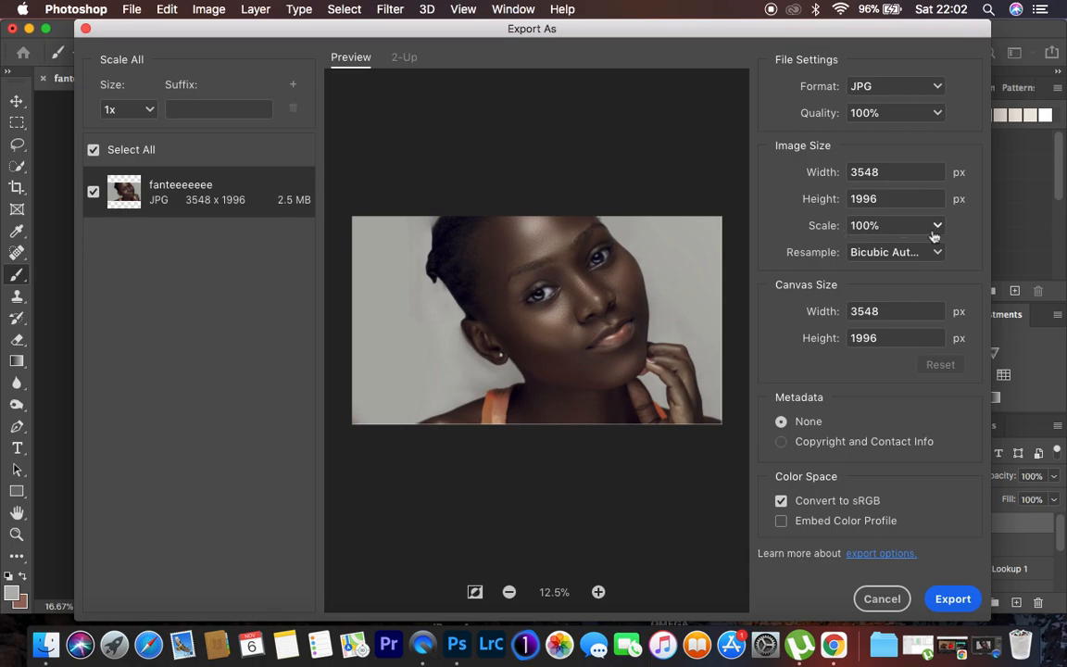
pyautogui.click(885, 256)
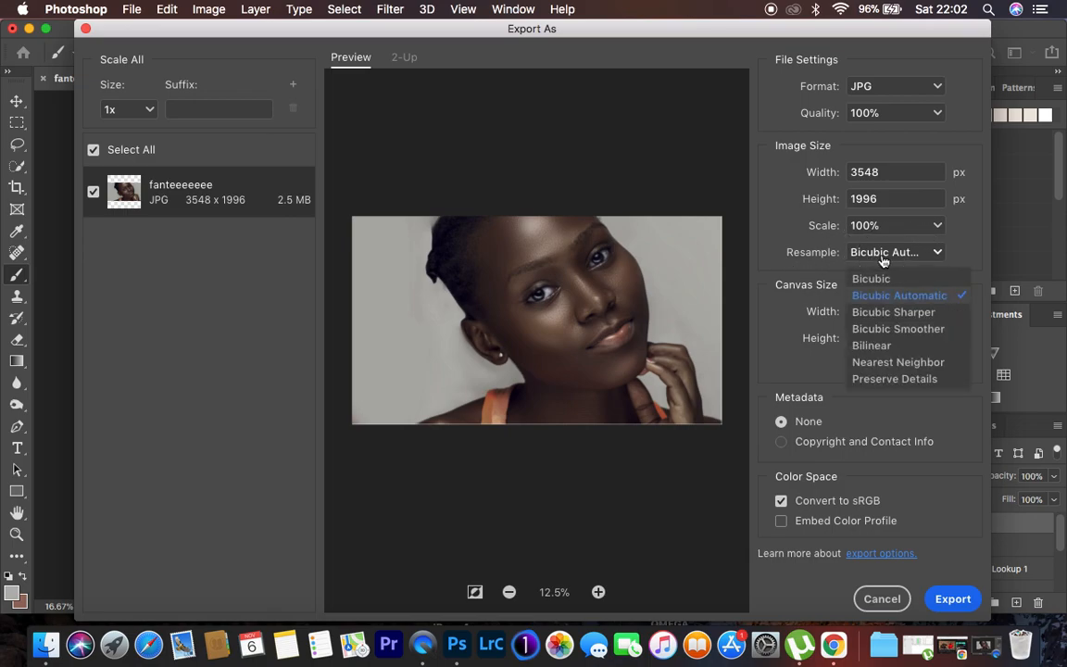
pyautogui.click(888, 313)
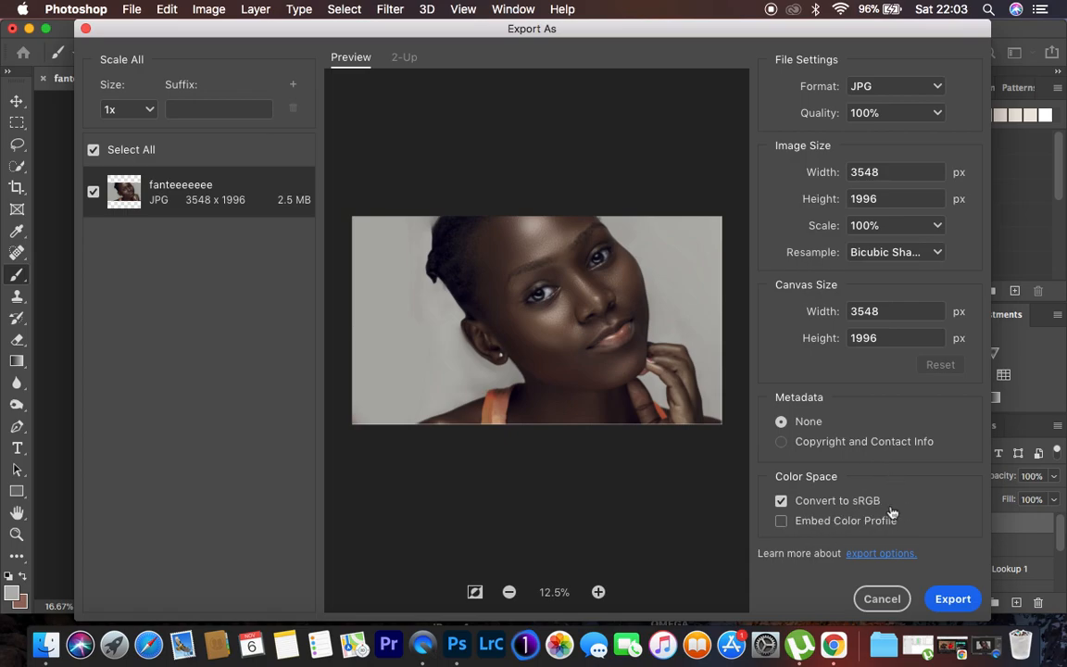
# Embed the color profile and export the JPG to the Desktop under the name "export image".
pyautogui.click(781, 521)
pyautogui.click(951, 598)
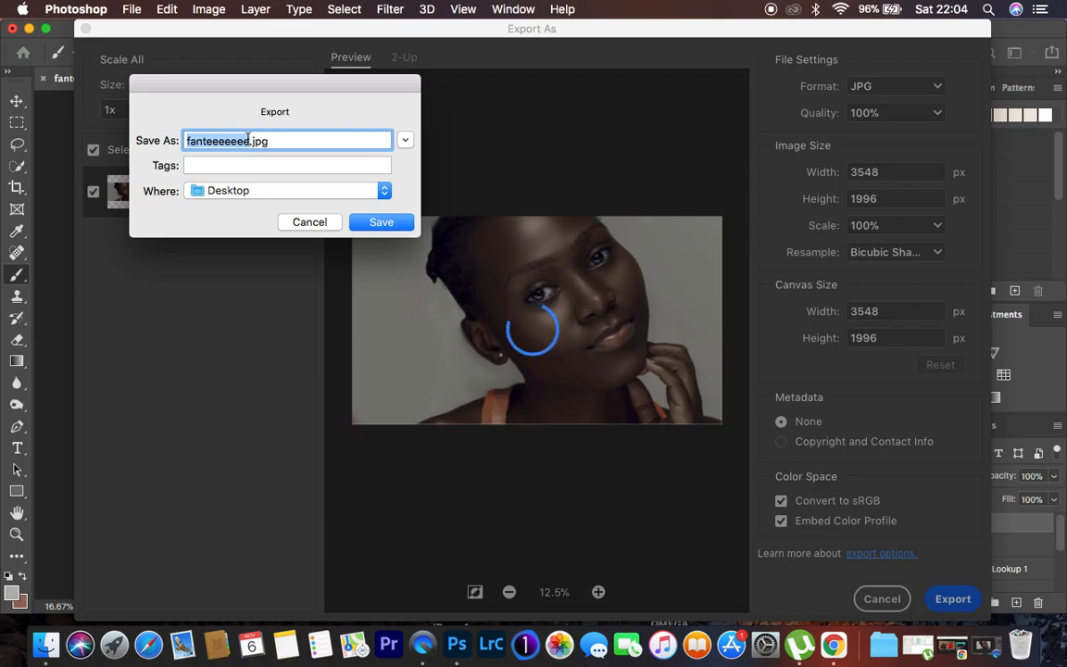
pyautogui.write('export image')
pyautogui.click(381, 222)
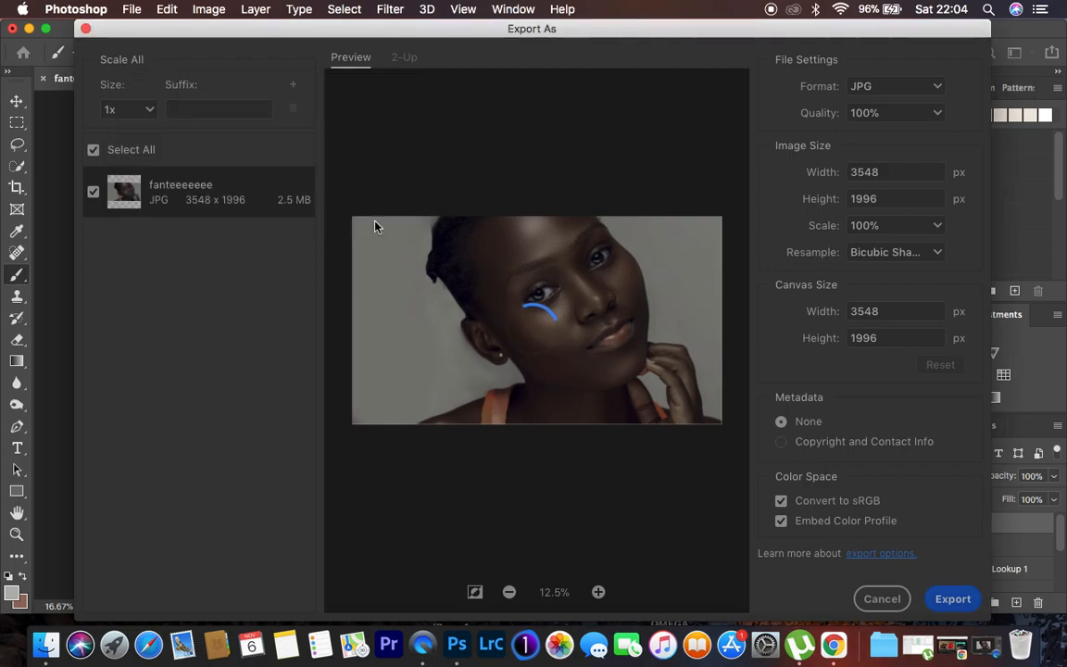